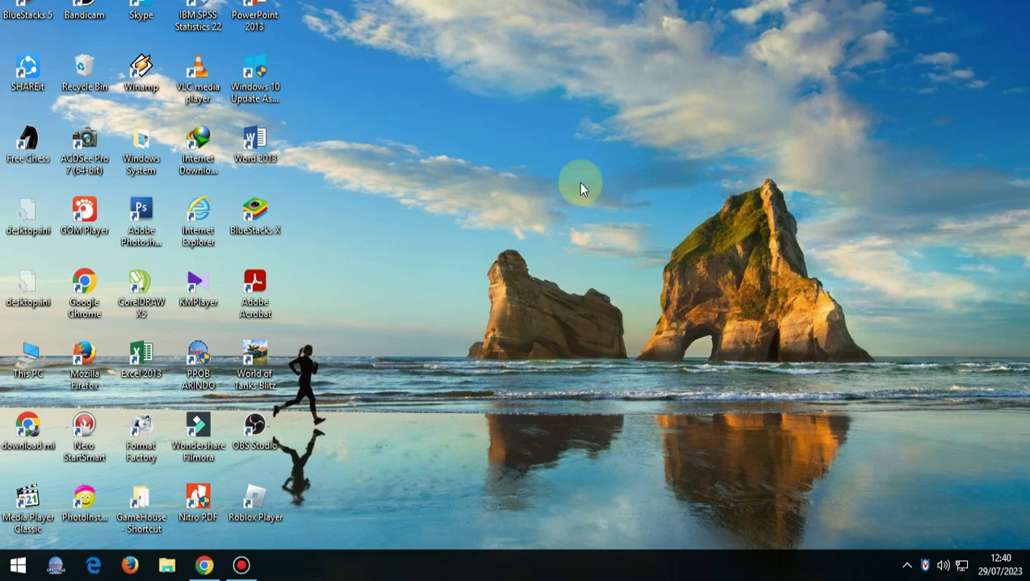
Open Chrome with the AdSense owner's profile, search for adsense, and open the Google AdSense login result
left_click(205, 567)
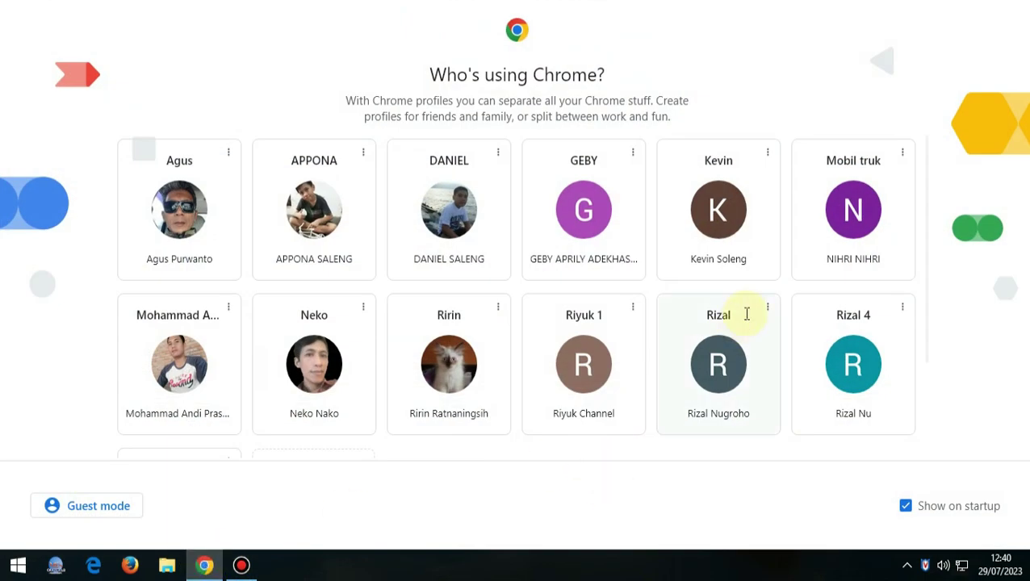
left_click(721, 367)
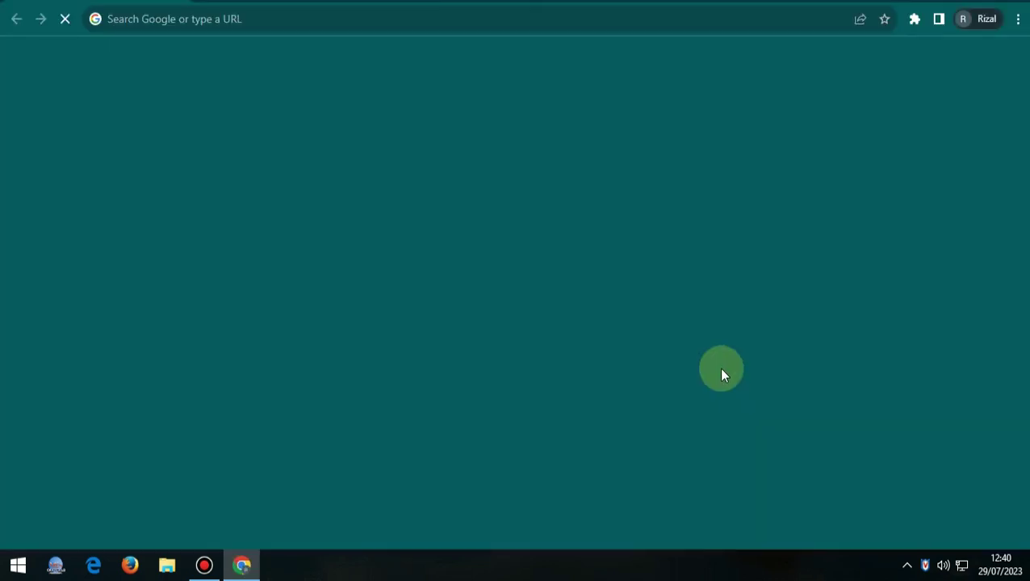
left_click(123, 18)
left_click(132, 52)
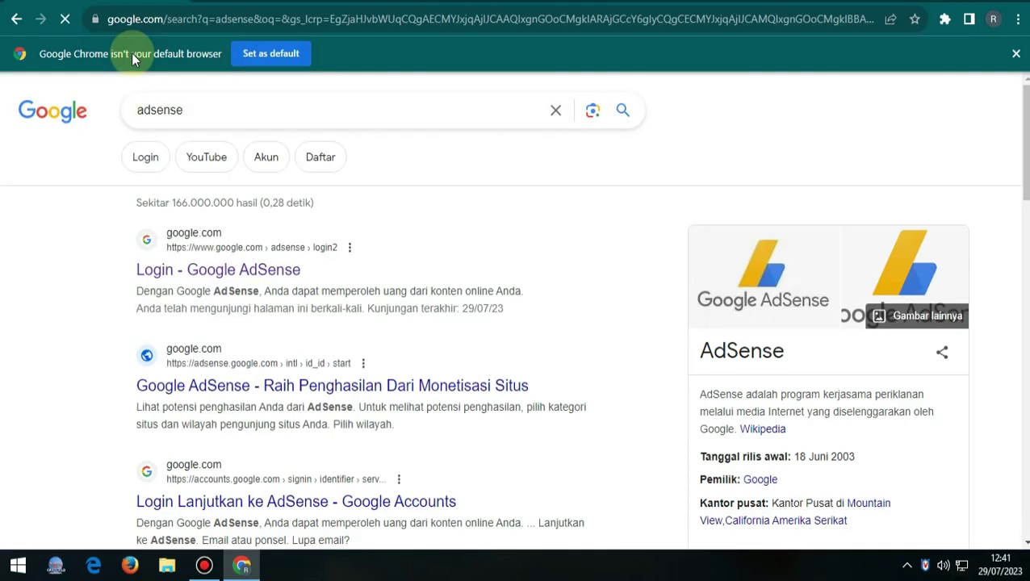
left_click(239, 274)
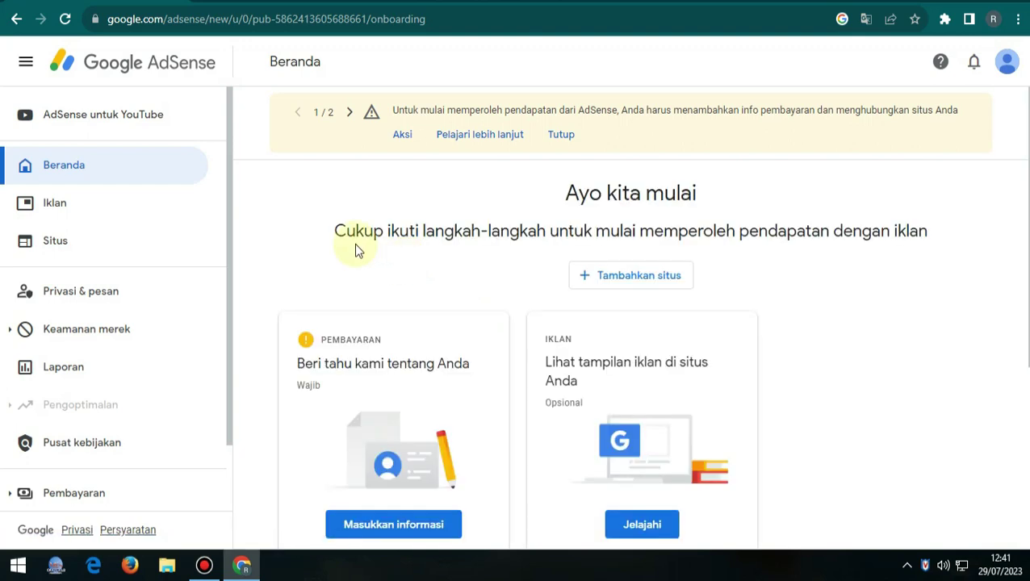
View AdSense untuk YouTube, open Info pembayaran under Pembayaran, and try to add a payment account
left_click(143, 119)
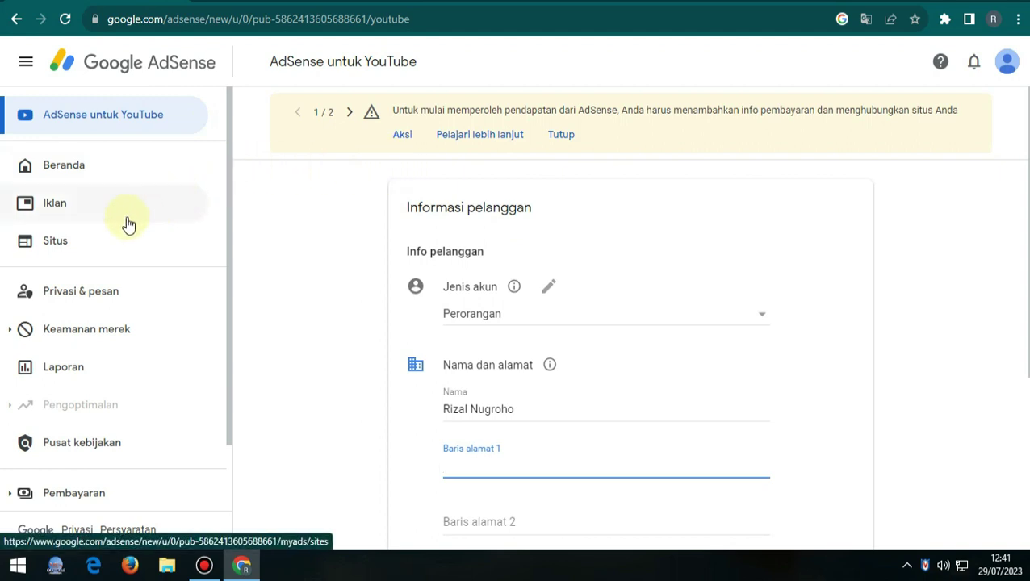
scroll(125, 225, "down", 2)
left_click(93, 422)
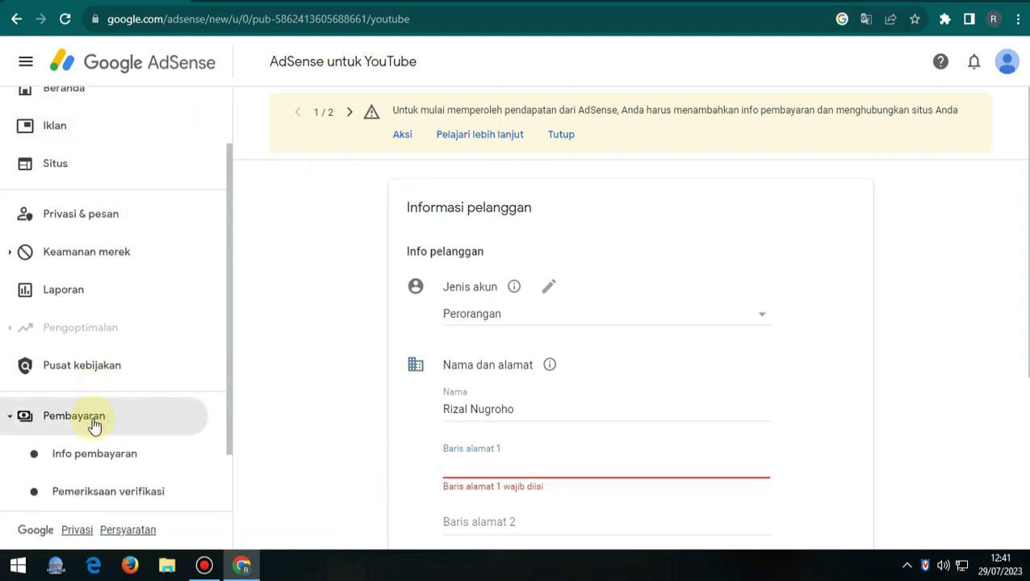
left_click(92, 422)
left_click(92, 422)
left_click(121, 465)
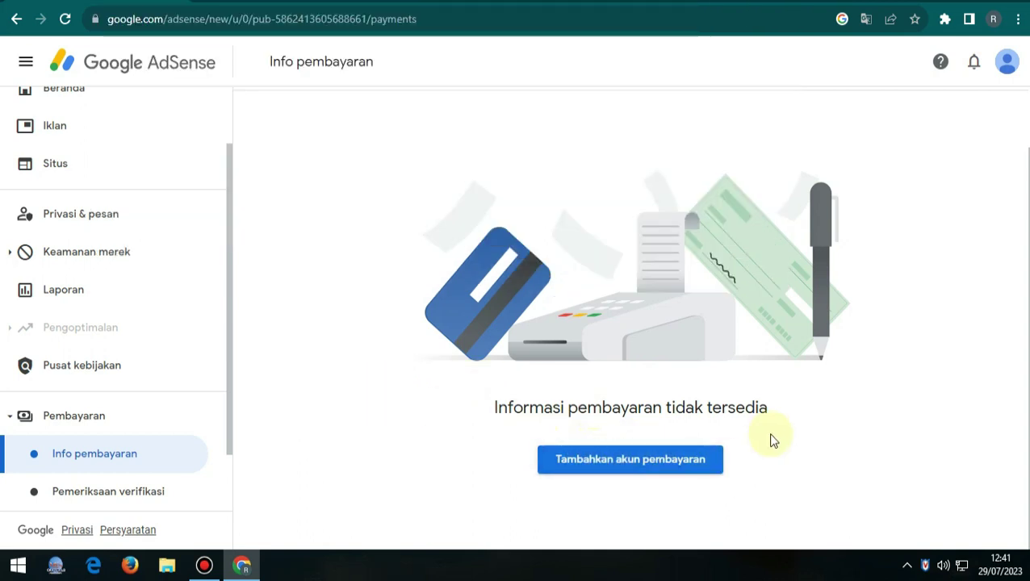
left_click(696, 462)
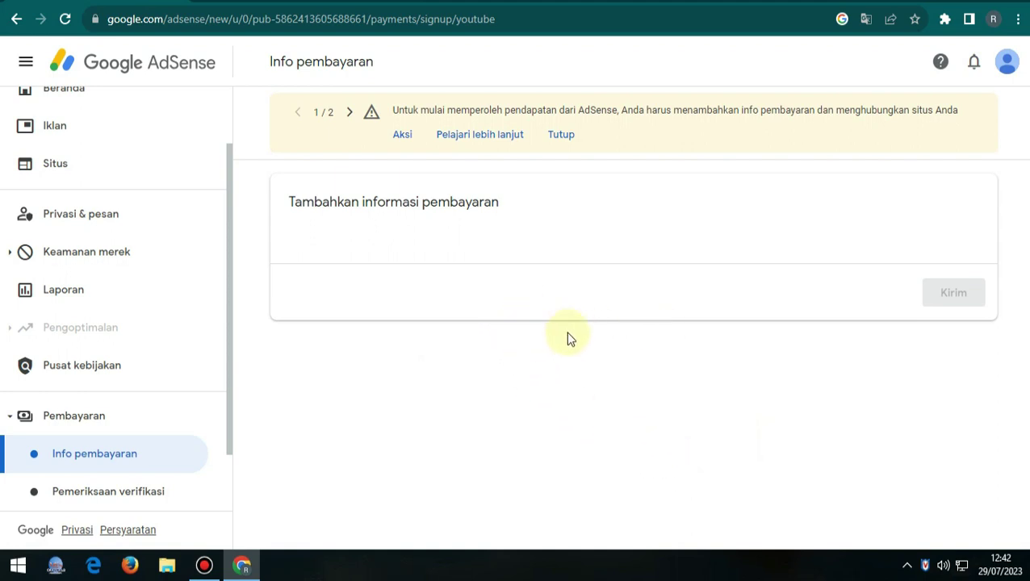
Complete the customer's address details in the AdSense untuk YouTube customer information form and submit it
scroll(117, 133, "up", 2)
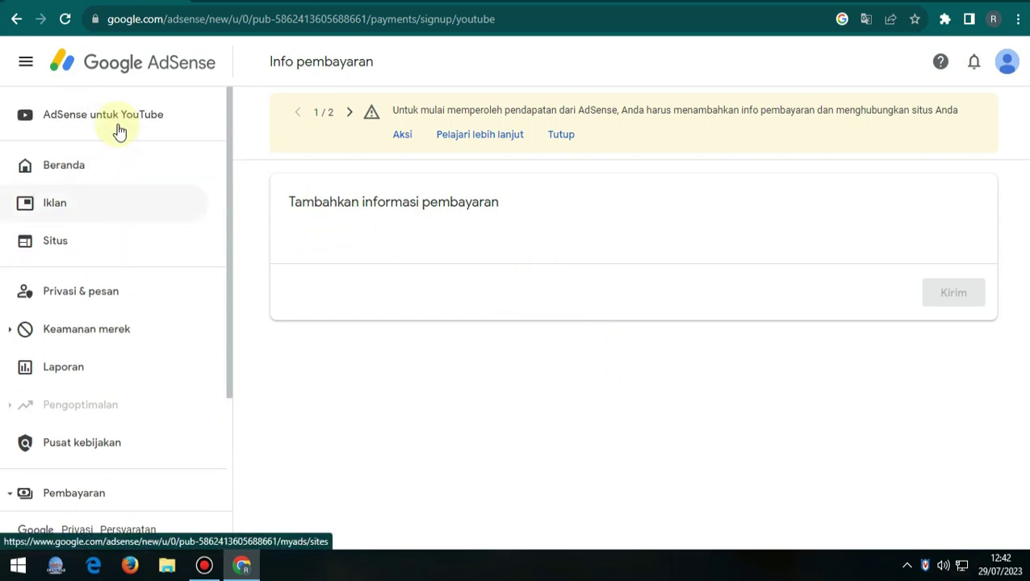
left_click(120, 133)
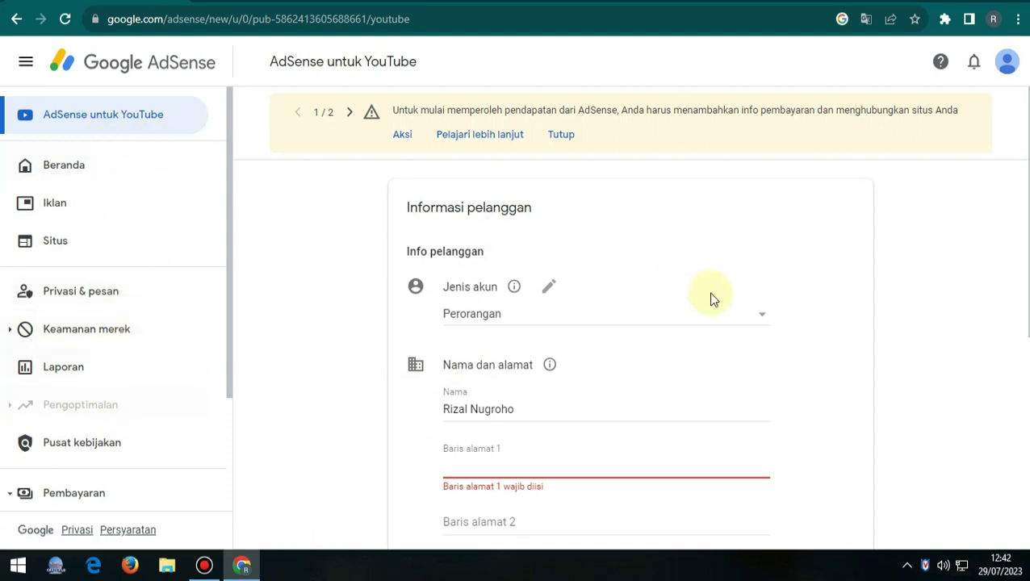
scroll(709, 296, "down", 1)
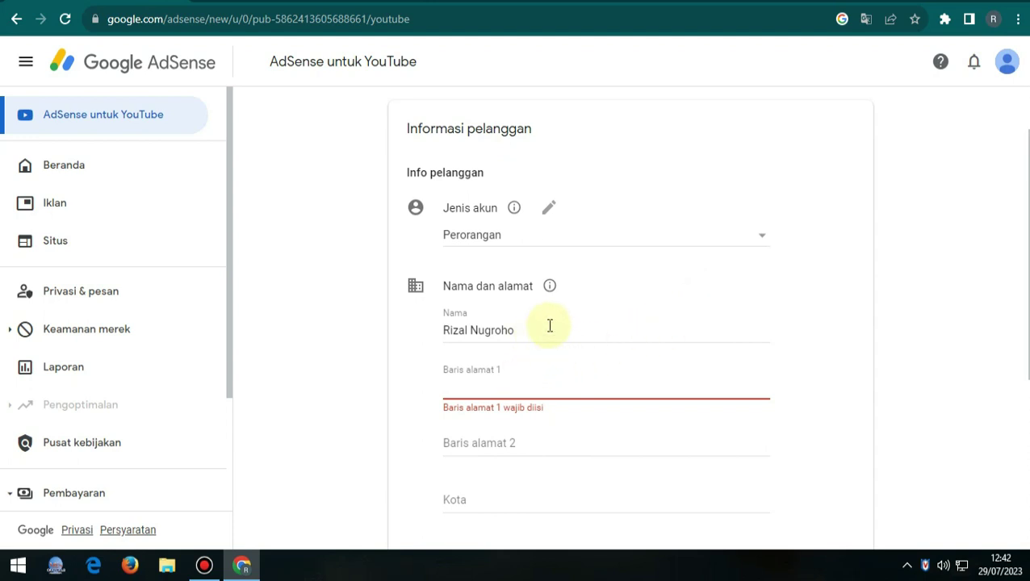
scroll(621, 329, "down", 2)
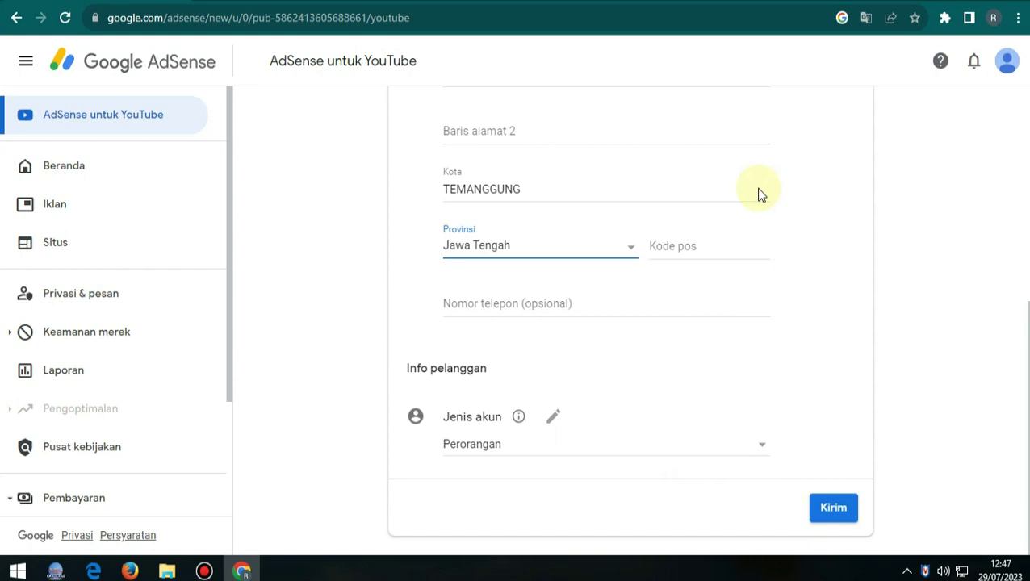
left_click(848, 510)
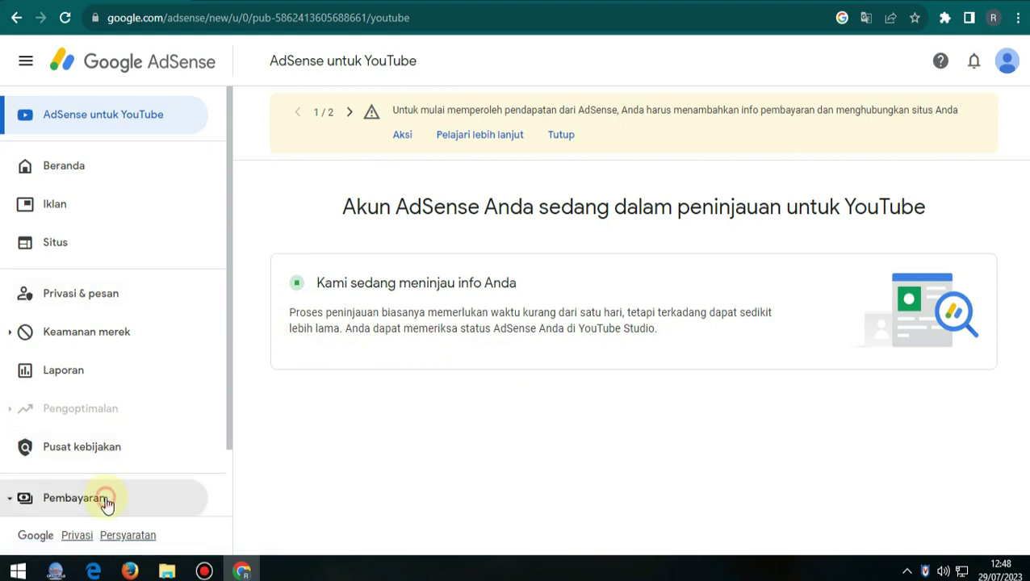
Open Info pembayaran again and retry adding a payment account
scroll(164, 457, "down", 1)
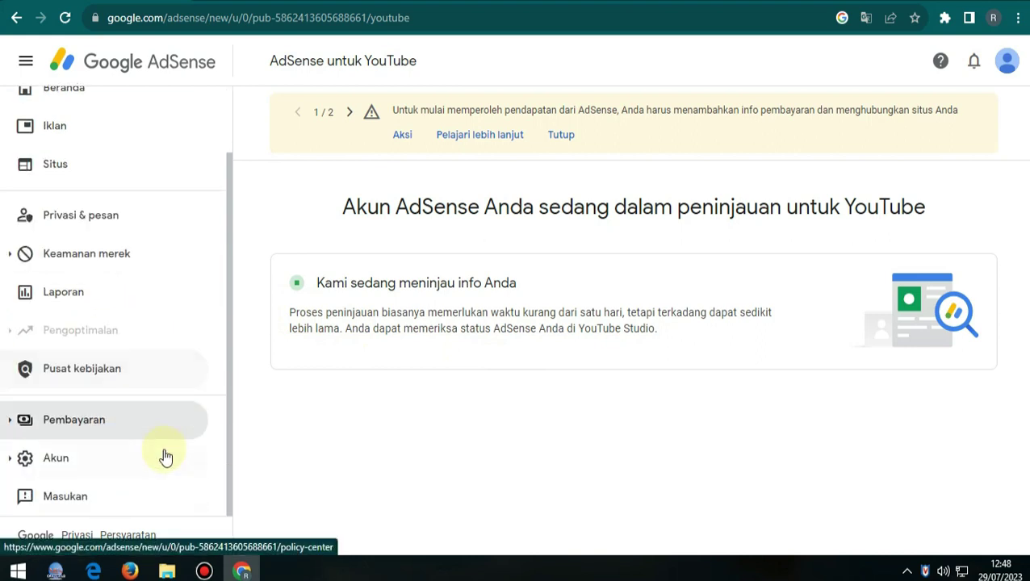
left_click(96, 412)
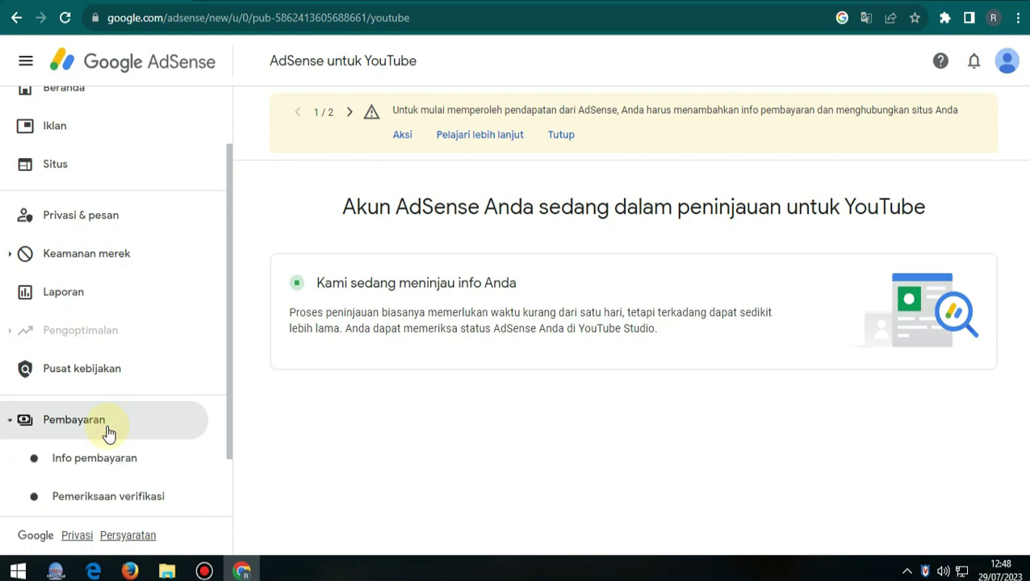
scroll(105, 426, "down", 1)
left_click(113, 396)
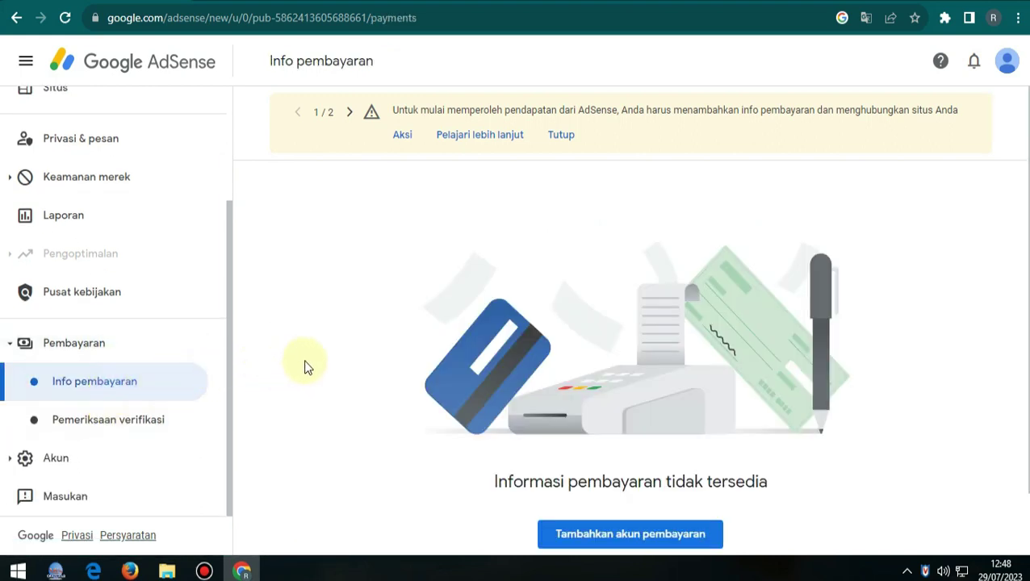
scroll(306, 363, "down", 1)
left_click(612, 475)
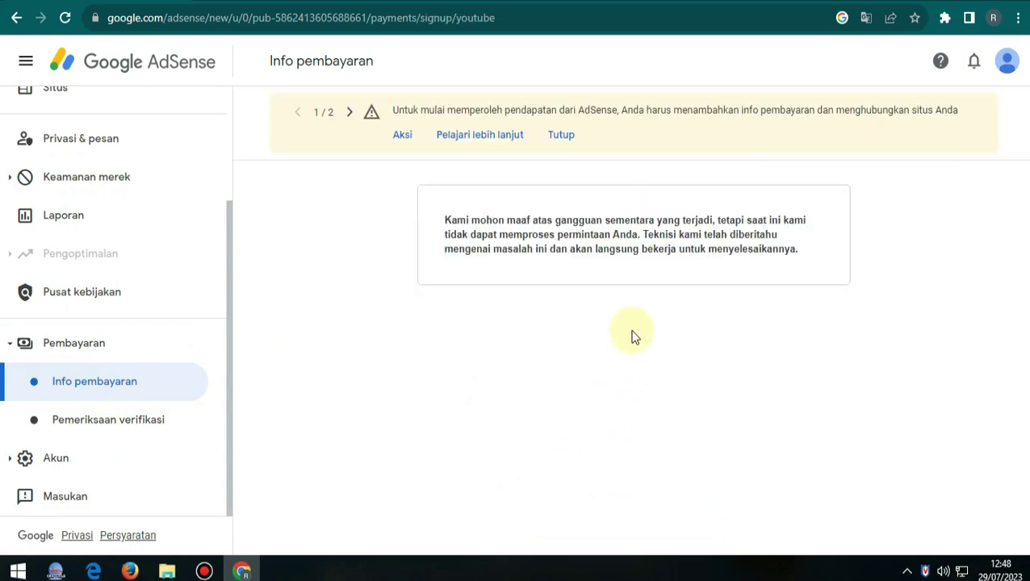
Reload Info pembayaran by way of Pemeriksaan verifikasi, add an AdSense payment account alongside the YouTube one, and submit the linked customer information
left_click(134, 426)
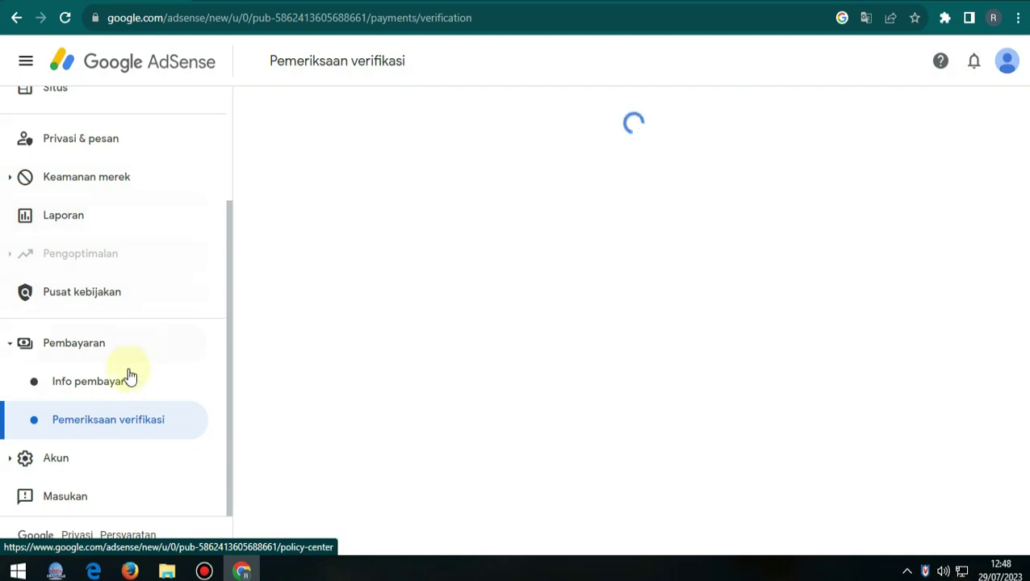
left_click(125, 384)
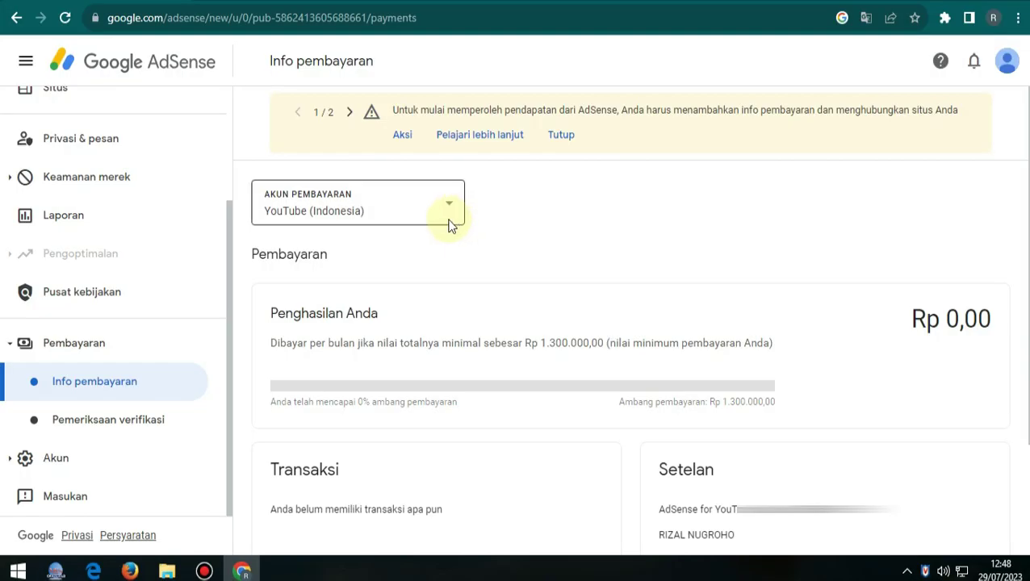
left_click(409, 210)
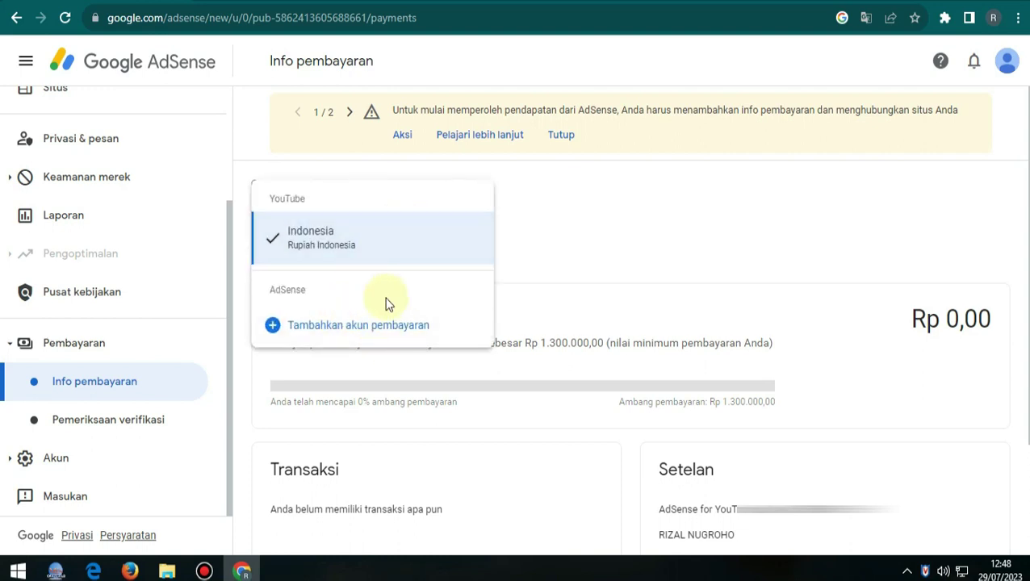
left_click(333, 331)
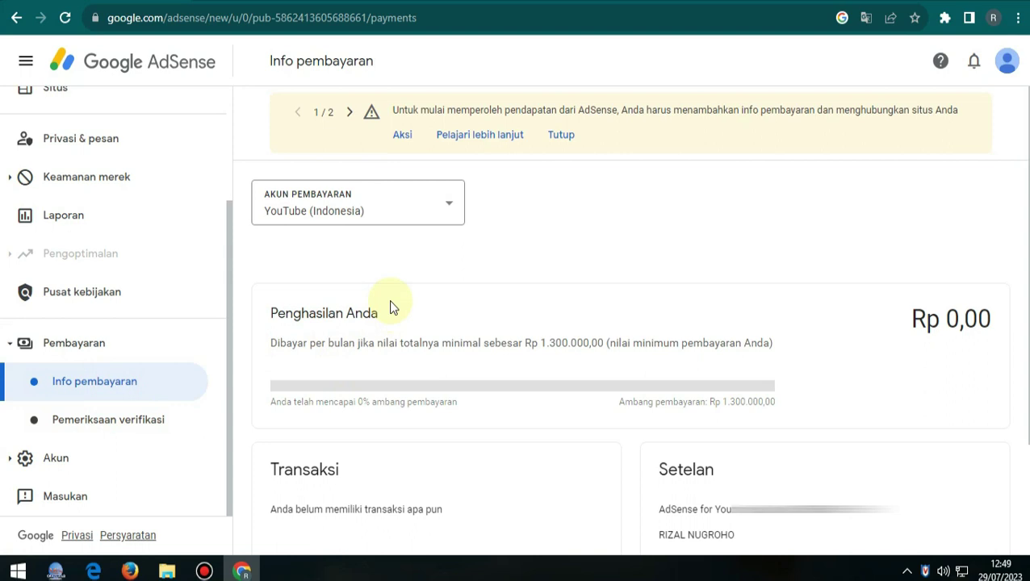
left_click(115, 388)
left_click(430, 226)
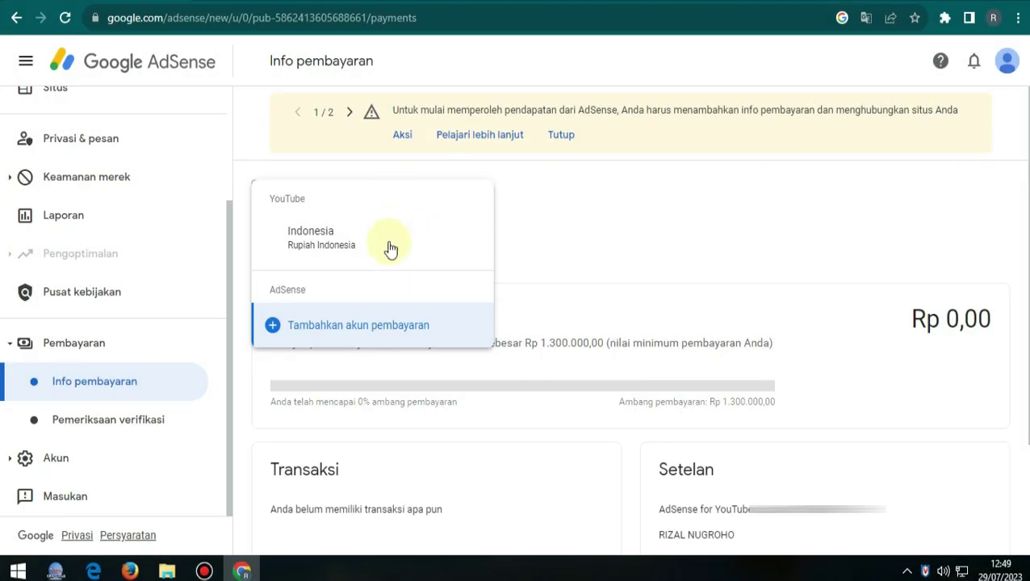
left_click(390, 335)
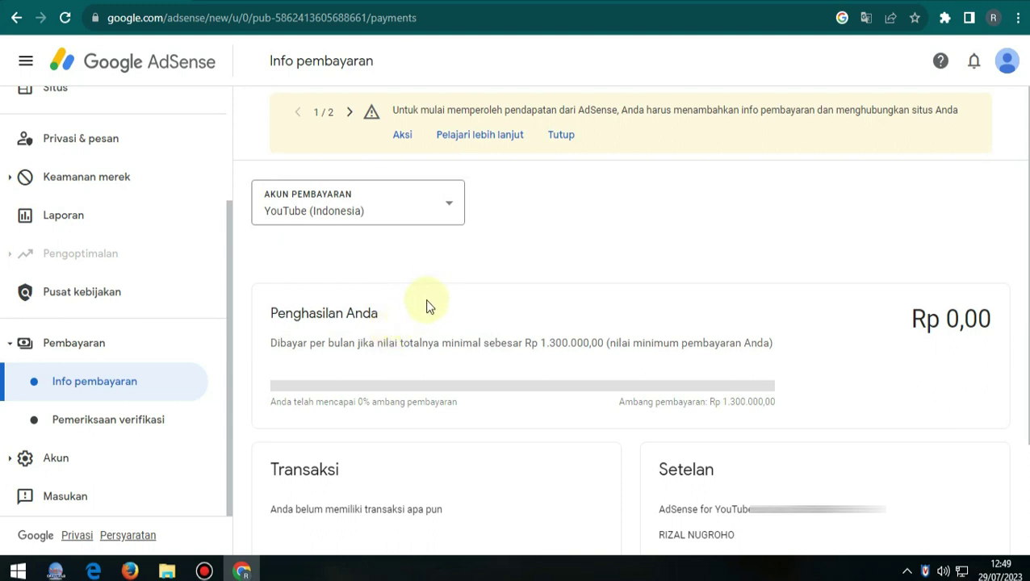
left_click(422, 224)
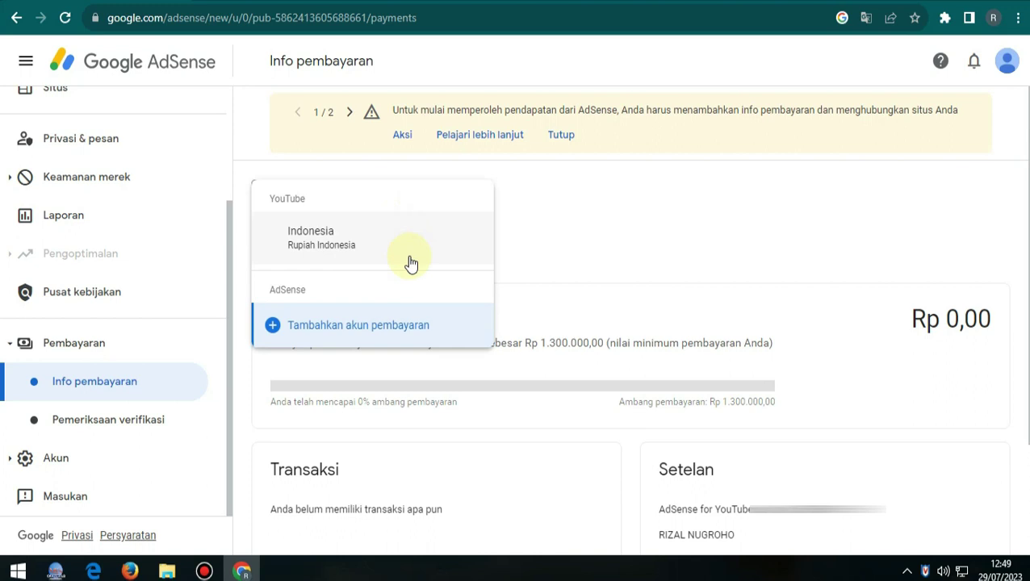
left_click(340, 325)
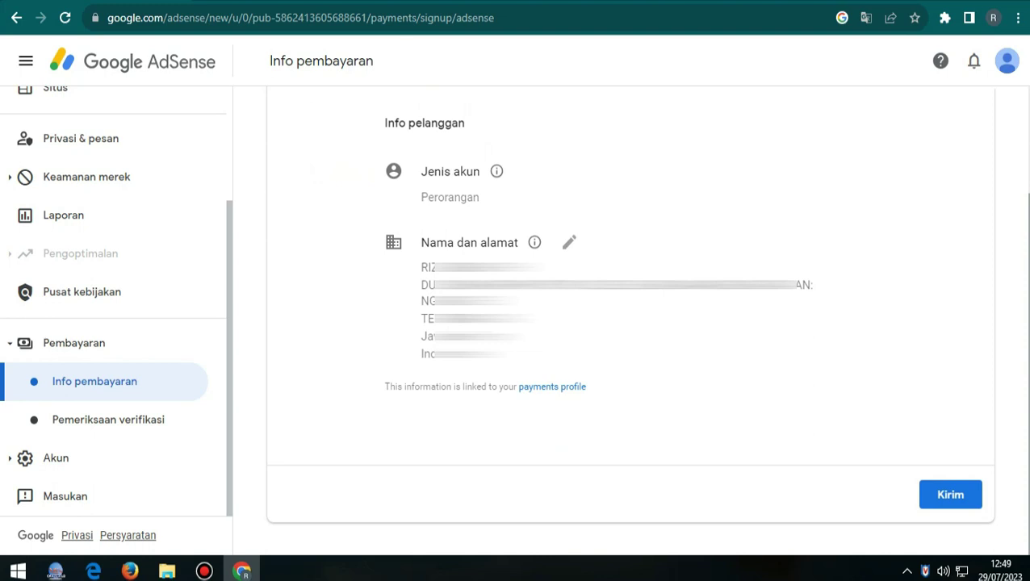
left_click(950, 494)
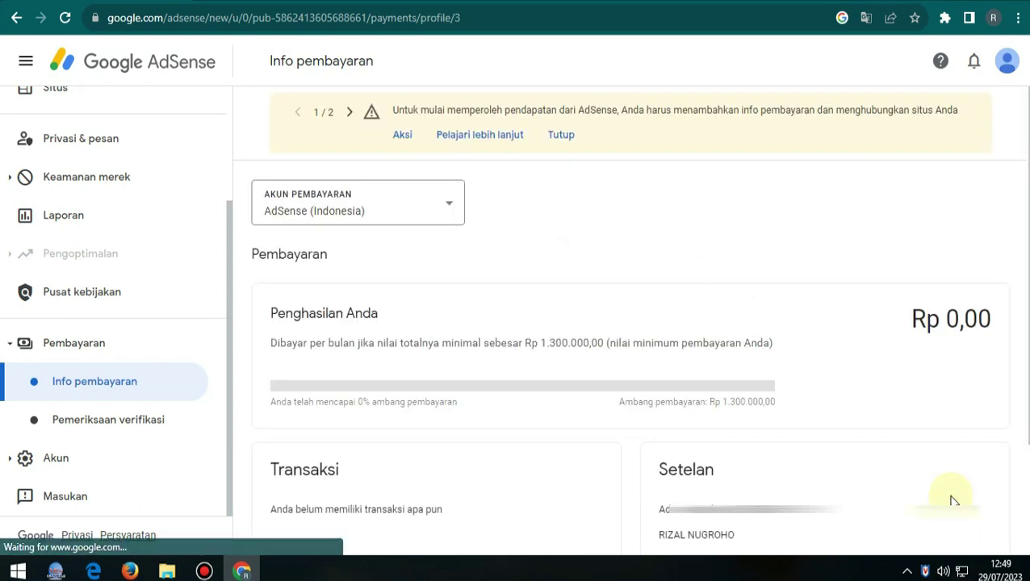
Review the available payment accounts and the account status on the AdSense untuk YouTube page
left_click(428, 207)
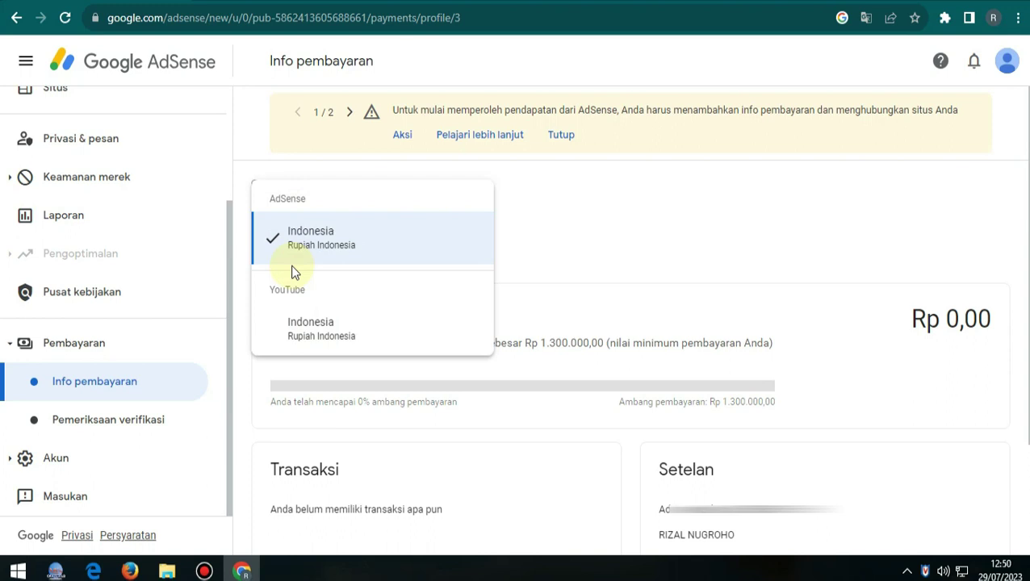
scroll(200, 227, "up", 2)
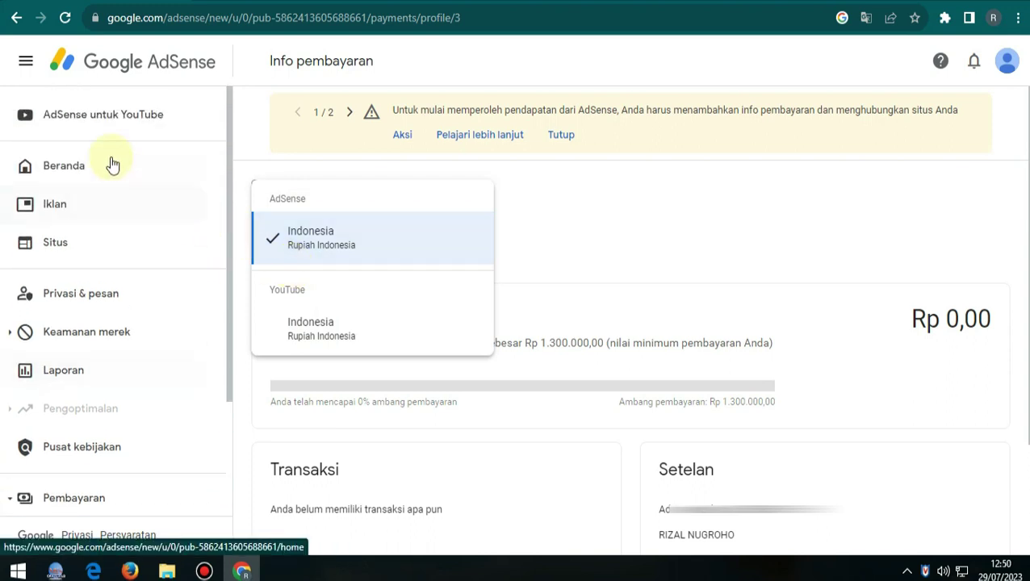
left_click(111, 117)
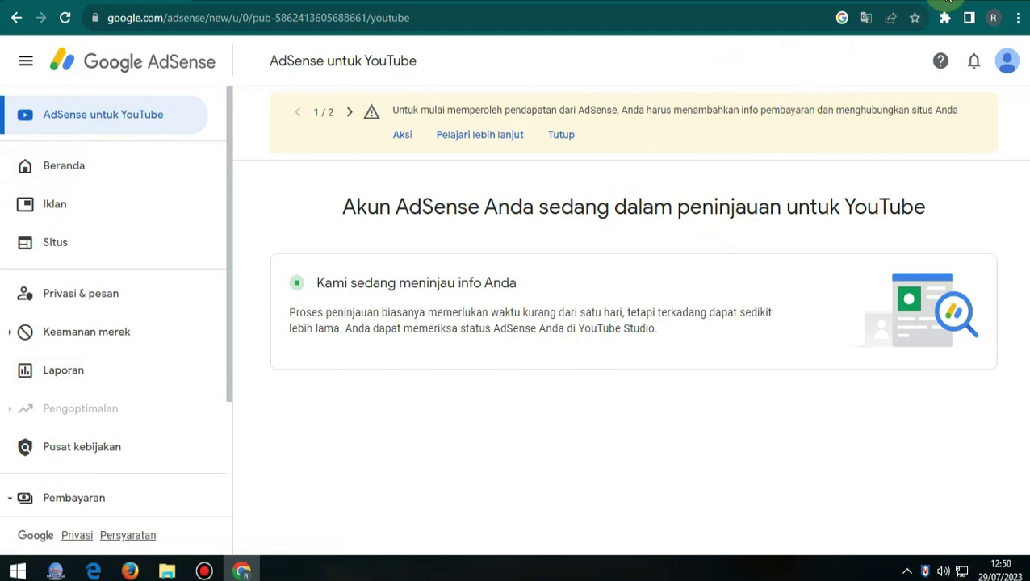
Minimise the AdSense window, open a maximised Chrome window with the Riyuk 1 profile, and load YouTube
left_click(946, 3)
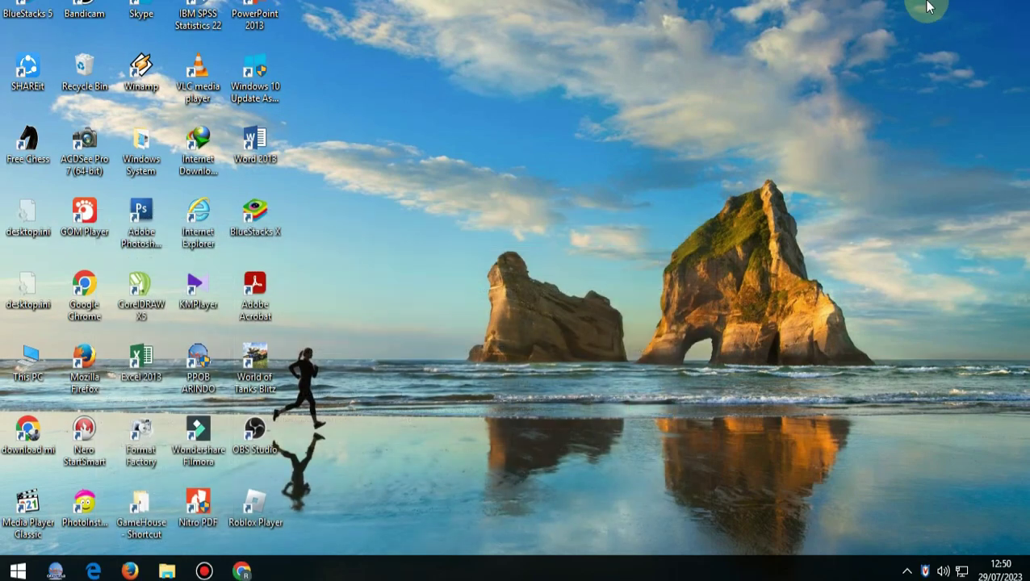
double_click(87, 288)
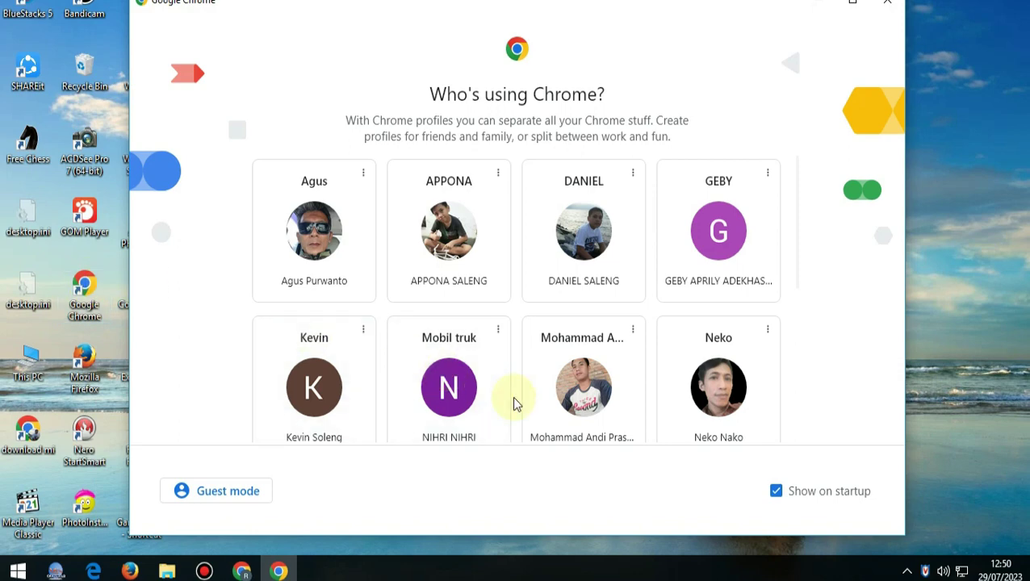
scroll(507, 311, "down", 3)
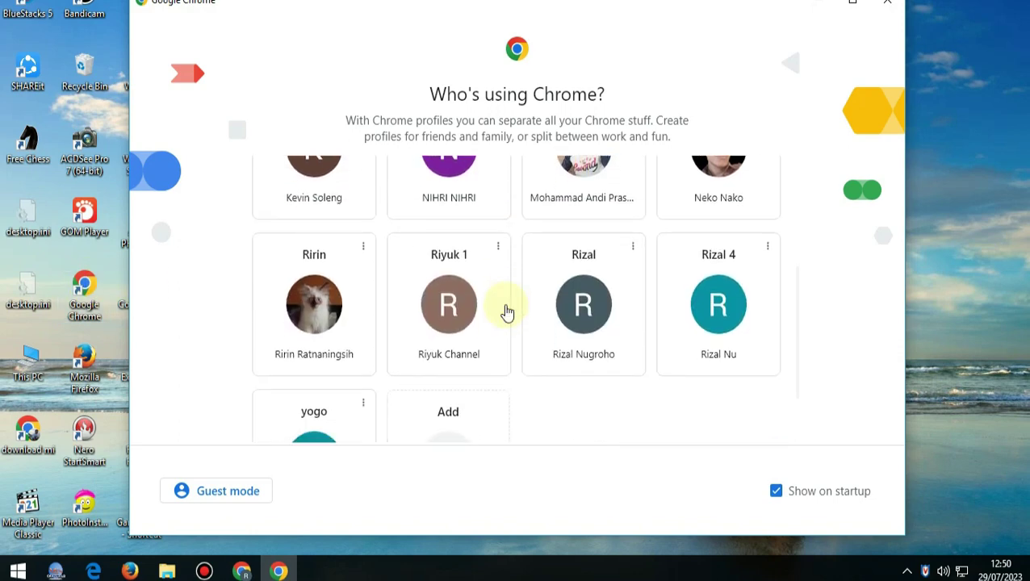
left_click(440, 311)
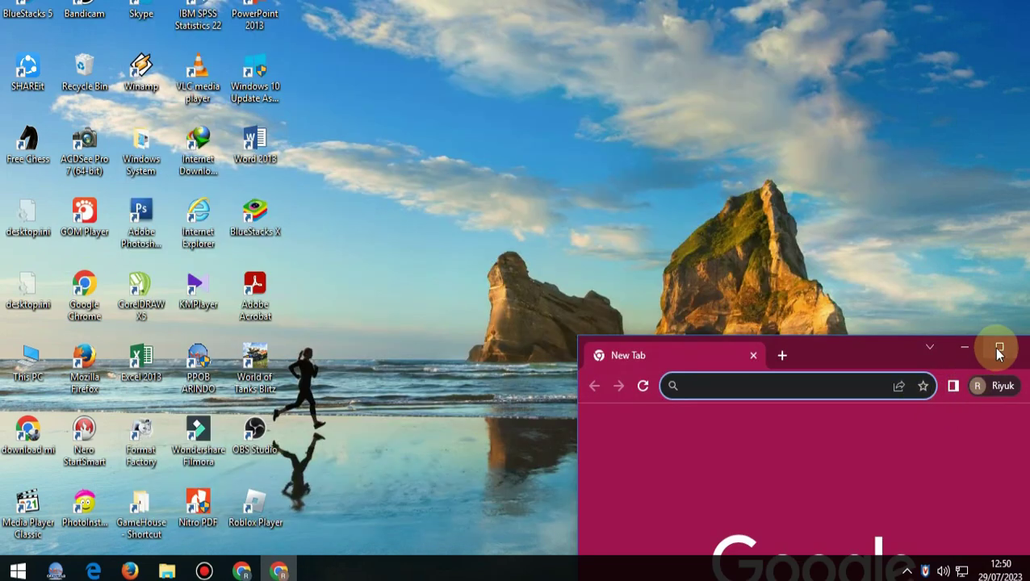
left_click(993, 347)
left_click(394, 358)
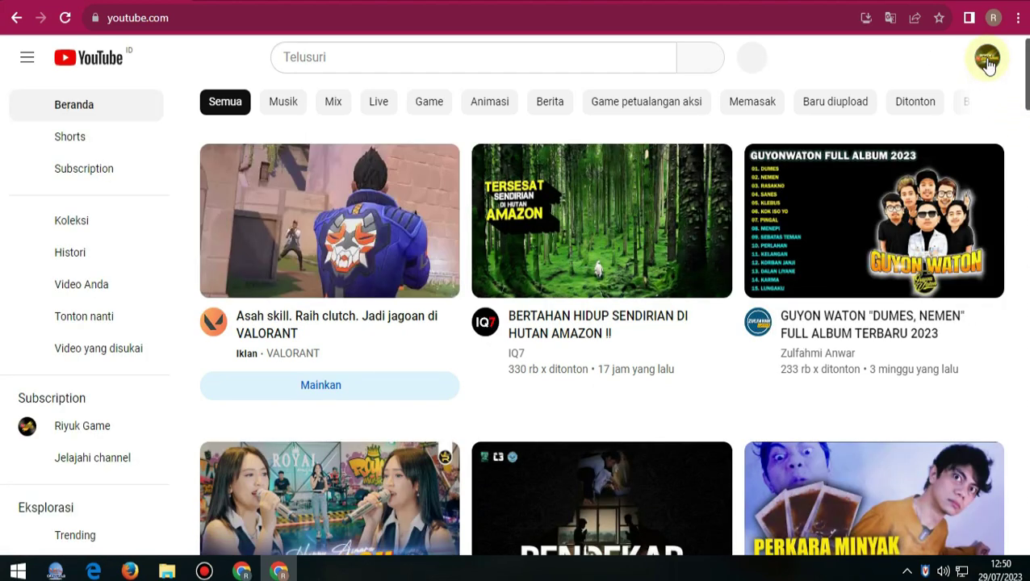
Open the channel's Penghasilan page in YouTube Studio and examine the AdSense setup step
left_click(988, 60)
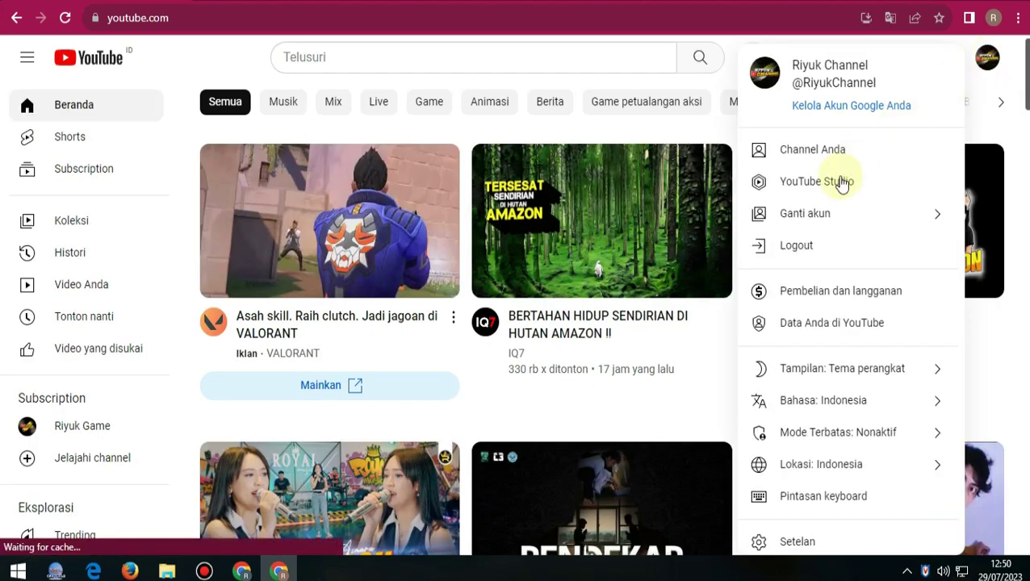
left_click(836, 186)
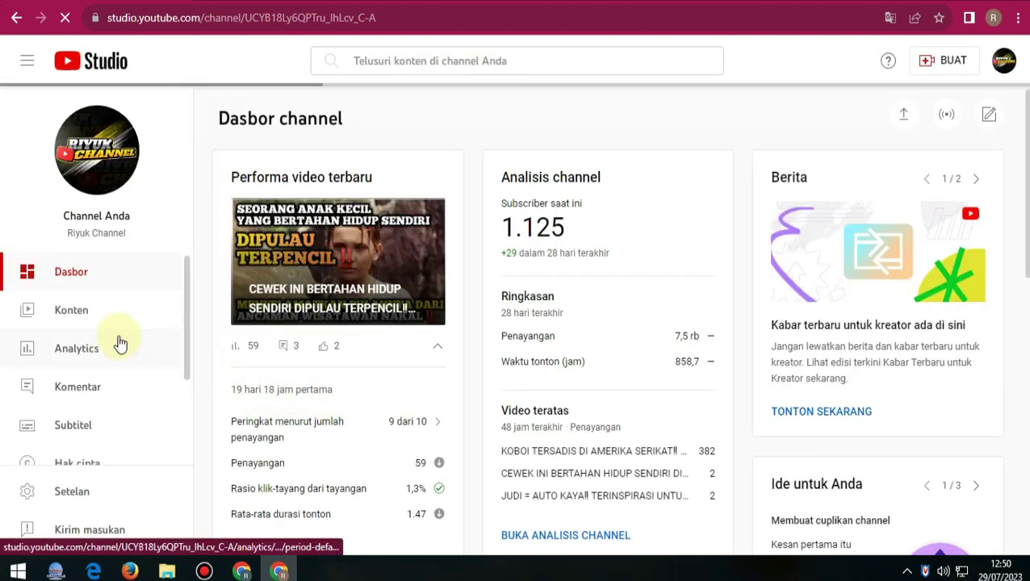
left_click(187, 291)
left_click_drag(188, 292, 192, 364)
left_click(65, 401)
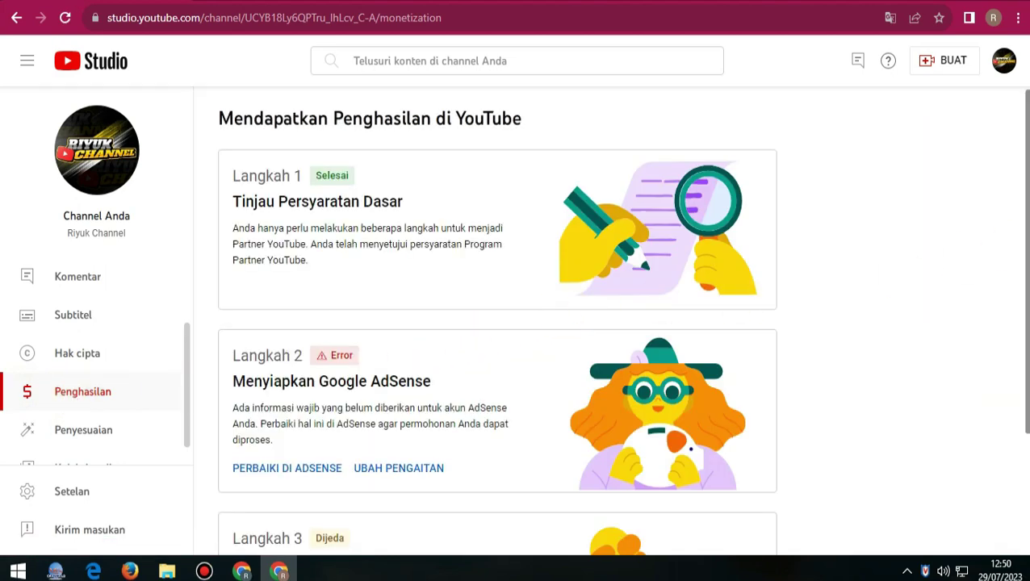
scroll(498, 323, "down", 1)
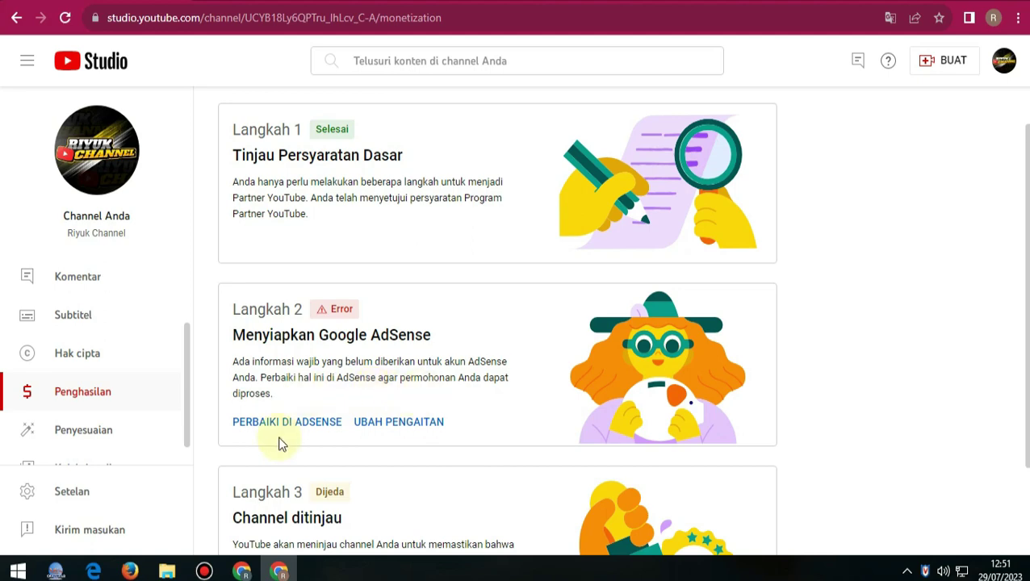
Switch back to the AdSense window and locate the Pembayaran section
left_click(244, 572)
scroll(117, 438, "down", 1)
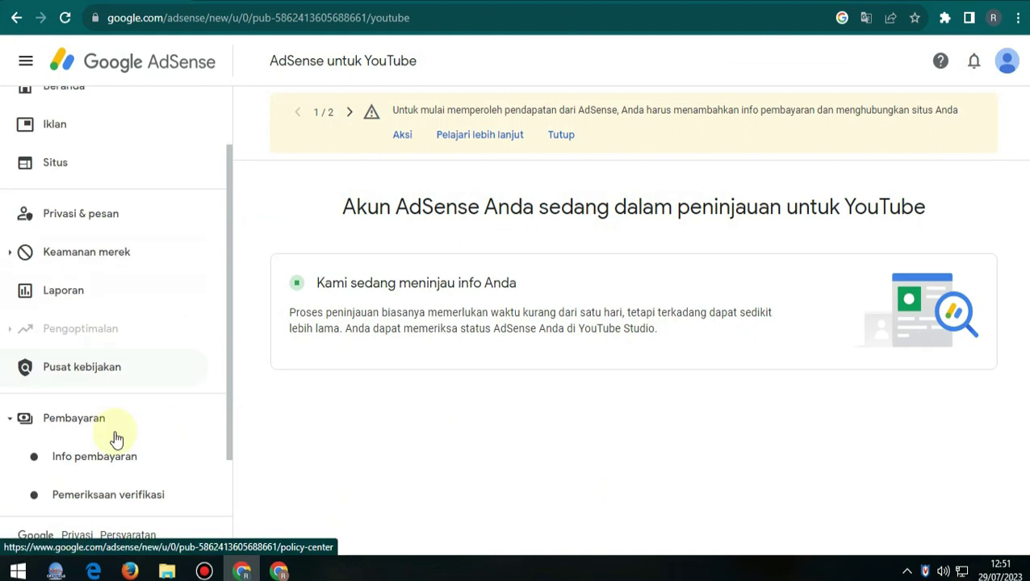